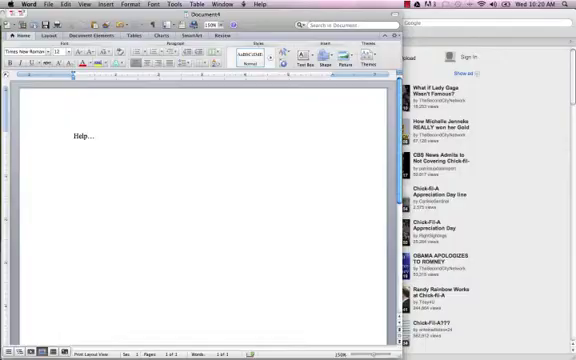
Step: Add a new line after "Help…" in Word, then switch to Safari showing YouTube
{"action": "key", "text": "Return"}
{"action": "key", "text": "super+Tab"}
{"action": "key", "text": "Tab"}
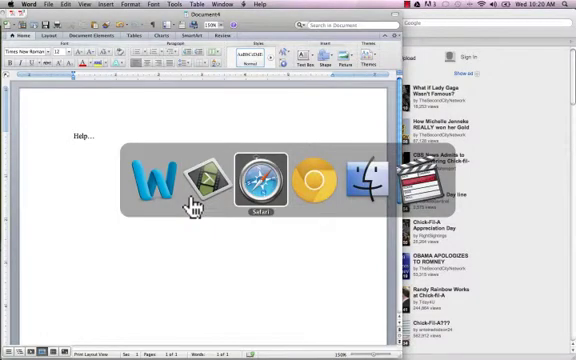
{"action": "key", "text": "super"}
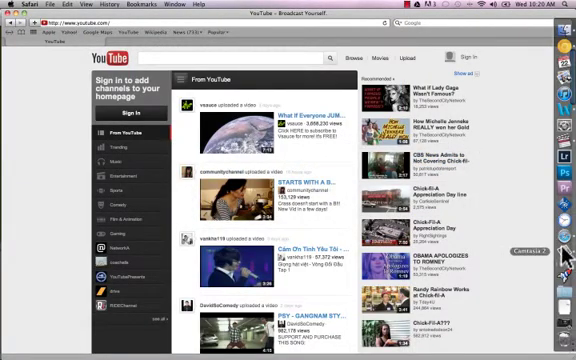
Step: Launch Freedom and accept 125 minutes of offline time
{"action": "left_click", "coordinate": [565, 258]}
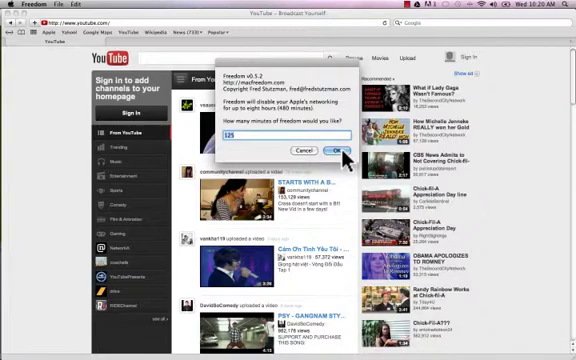
{"action": "left_click", "coordinate": [340, 152]}
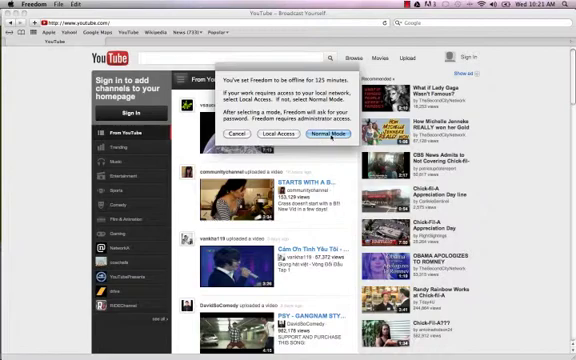
Step: Choose Normal Mode for the Freedom block
{"action": "left_click", "coordinate": [330, 135]}
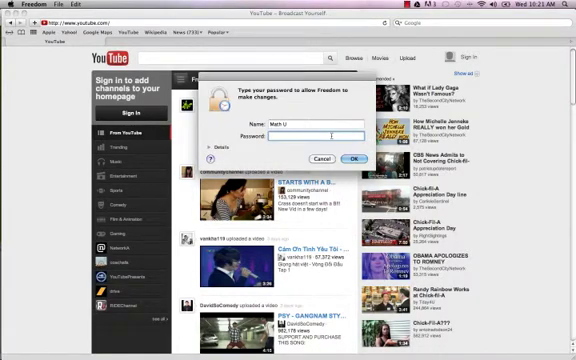
{"action": "type", "text": "••••••••••"}
Step: Confirm the administrator password to authorize the 125-minute block
{"action": "left_click", "coordinate": [354, 158]}
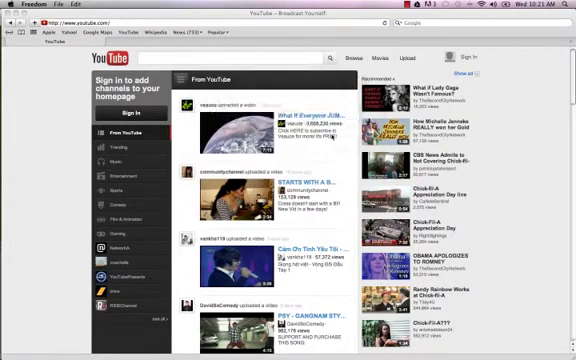